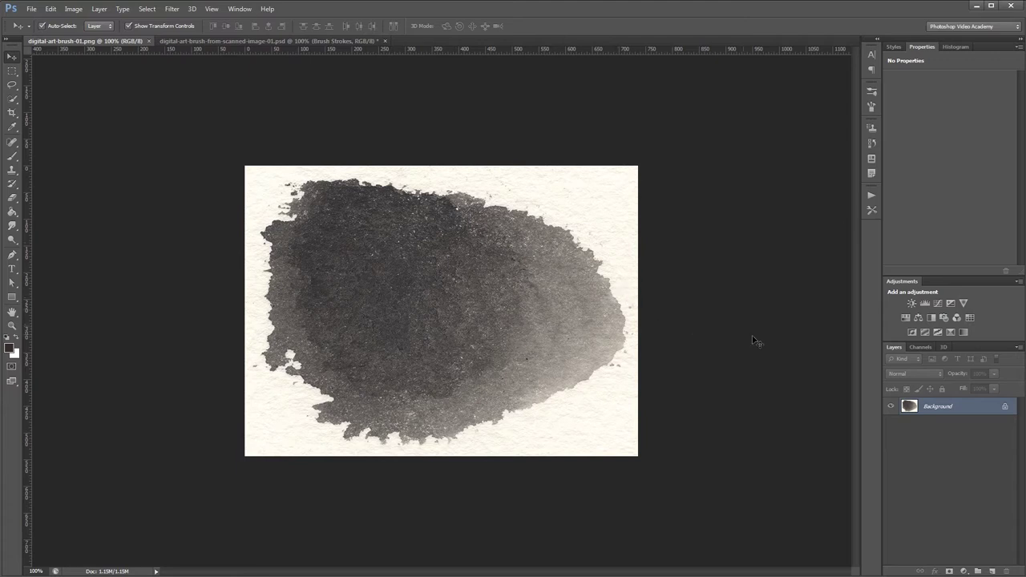
Add a default Black & White adjustment layer above the scanned watercolor stroke
left_click(933, 316)
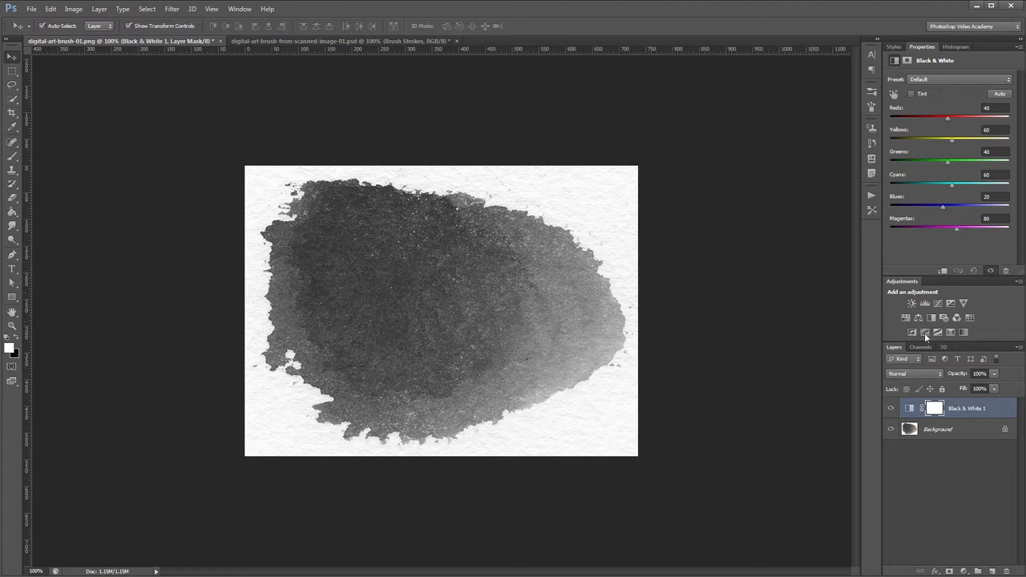
Add a Levels adjustment with black input 39 and white input 223 to whiten the paper
left_click(924, 304)
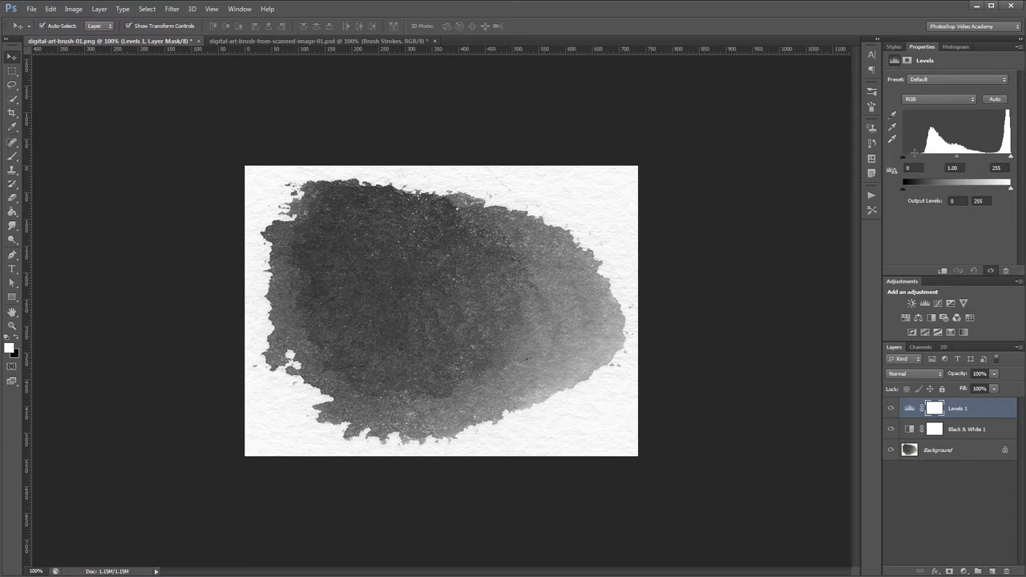
left_click_drag(906, 158, 920, 158)
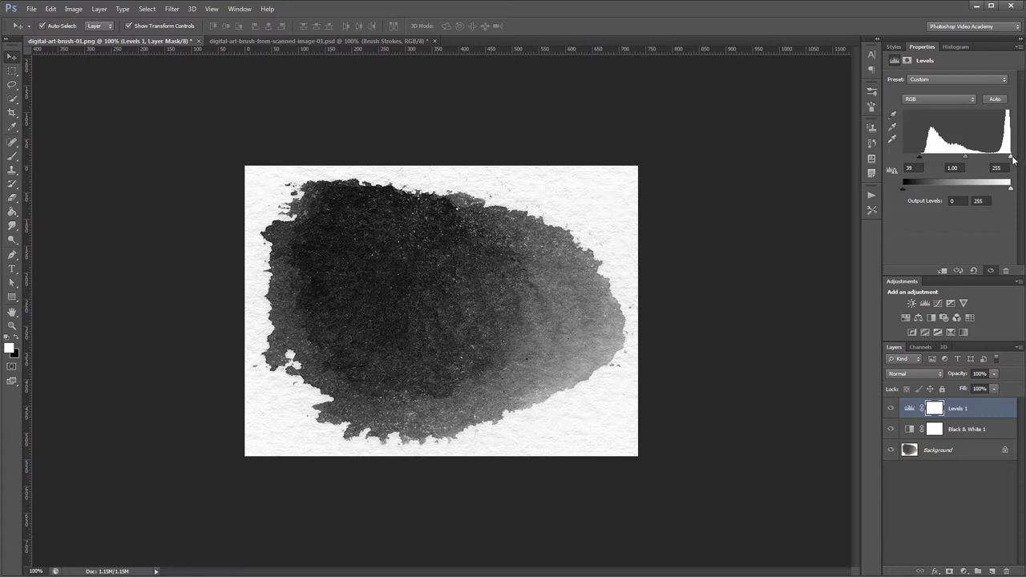
left_click_drag(1013, 159, 998, 161)
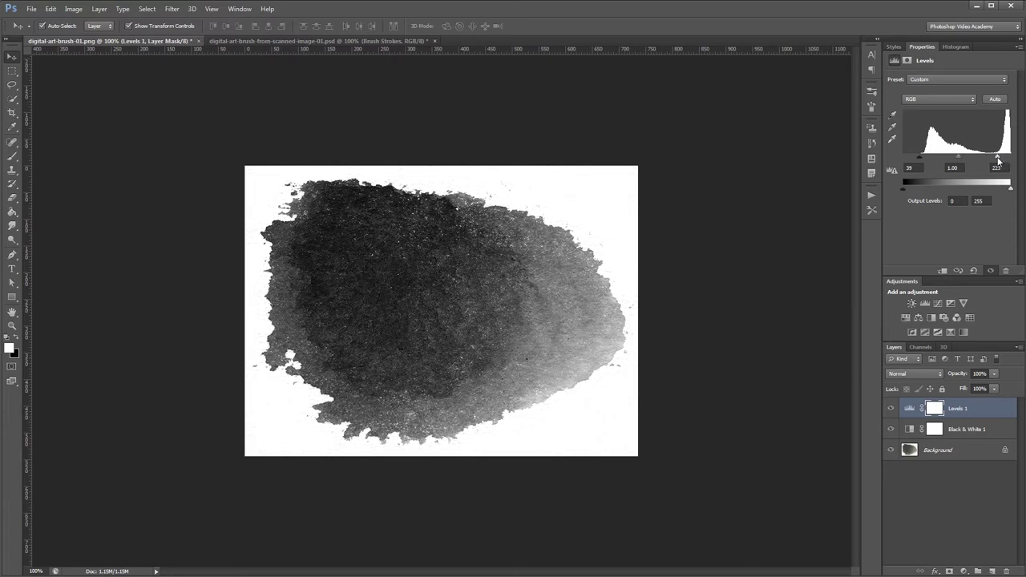
Flatten the image to one Background layer and define a brush preset named 'Watercolor'
right_click(971, 409)
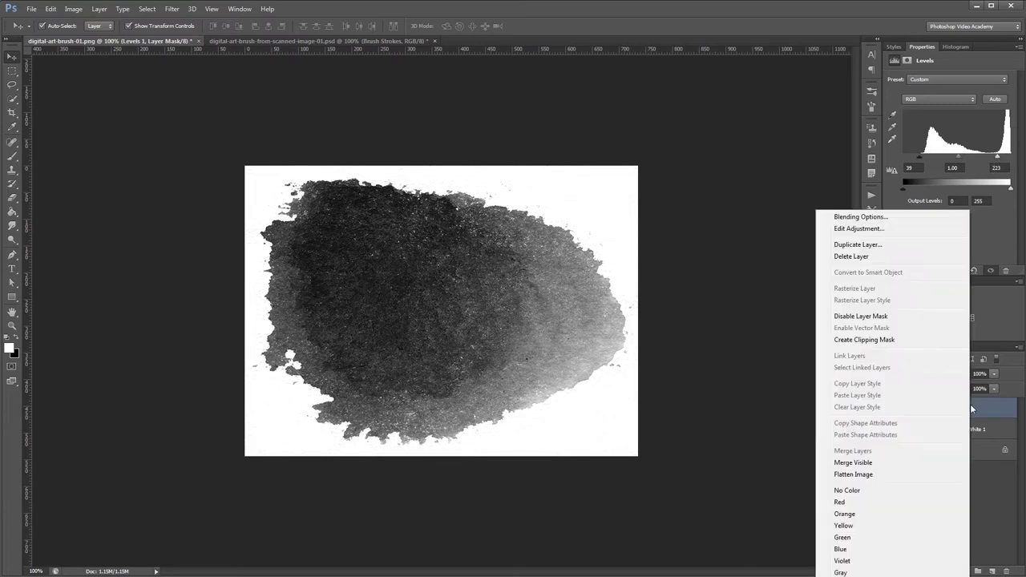
left_click(862, 475)
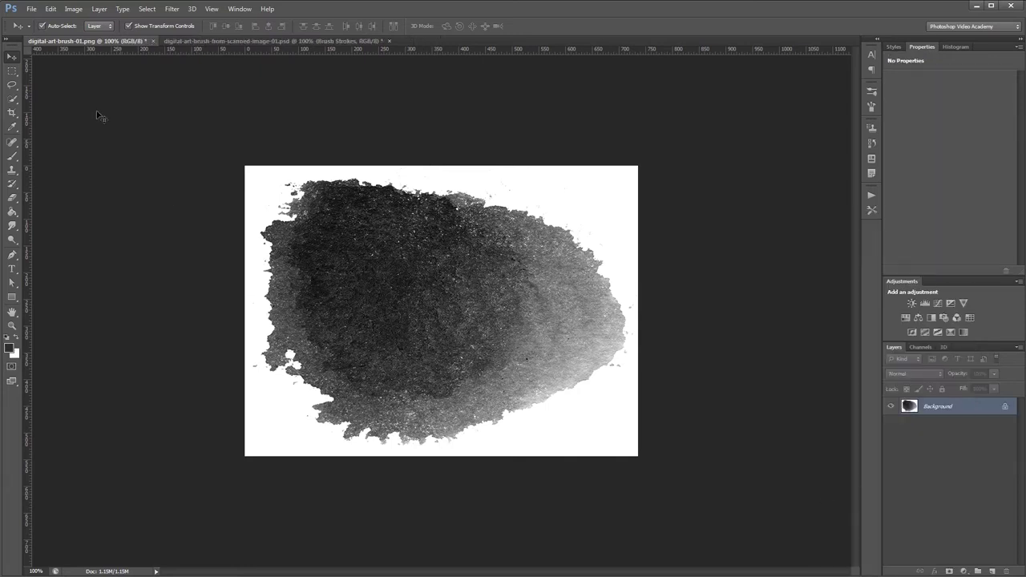
left_click(50, 9)
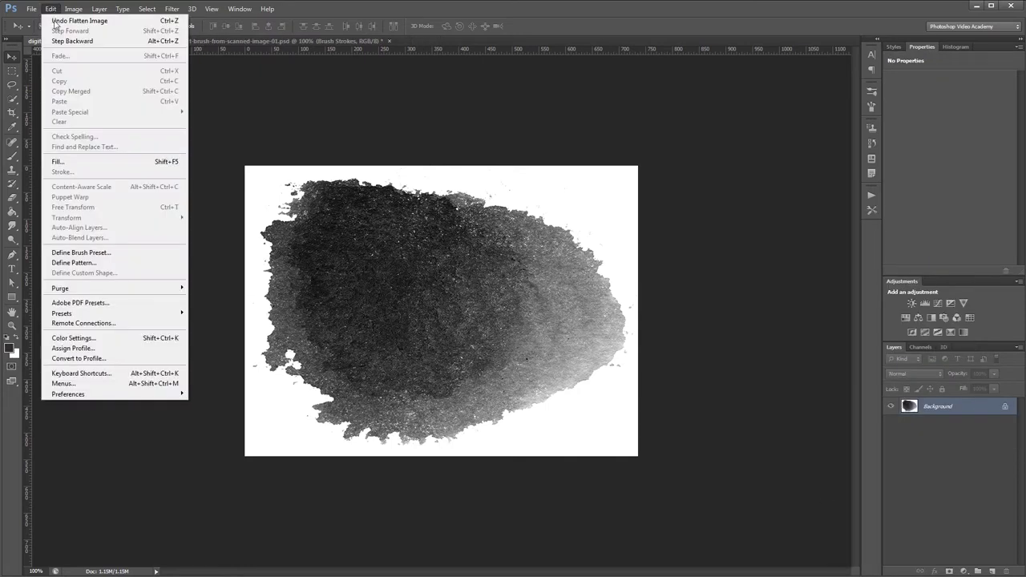
left_click(118, 254)
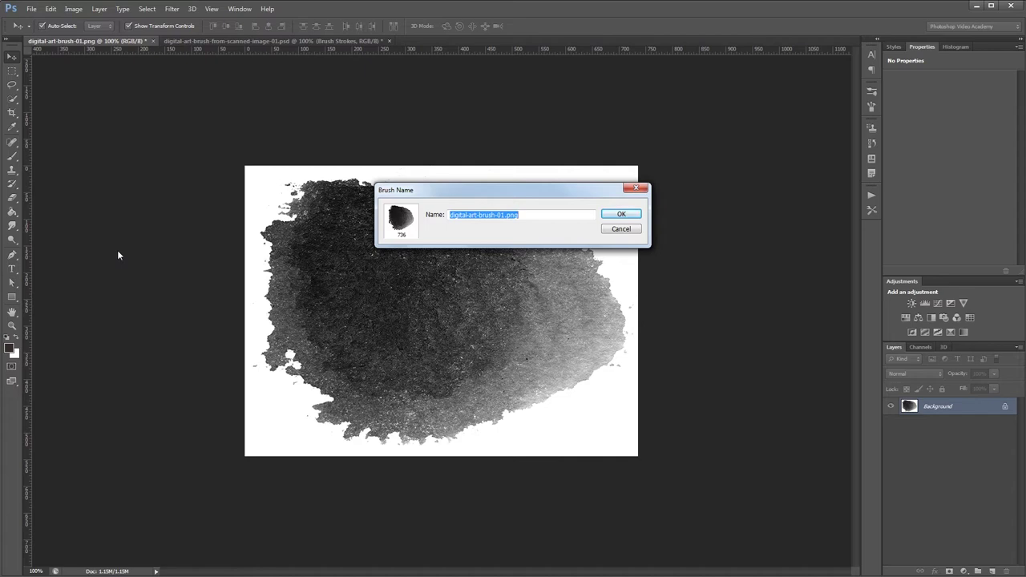
type("Wate")
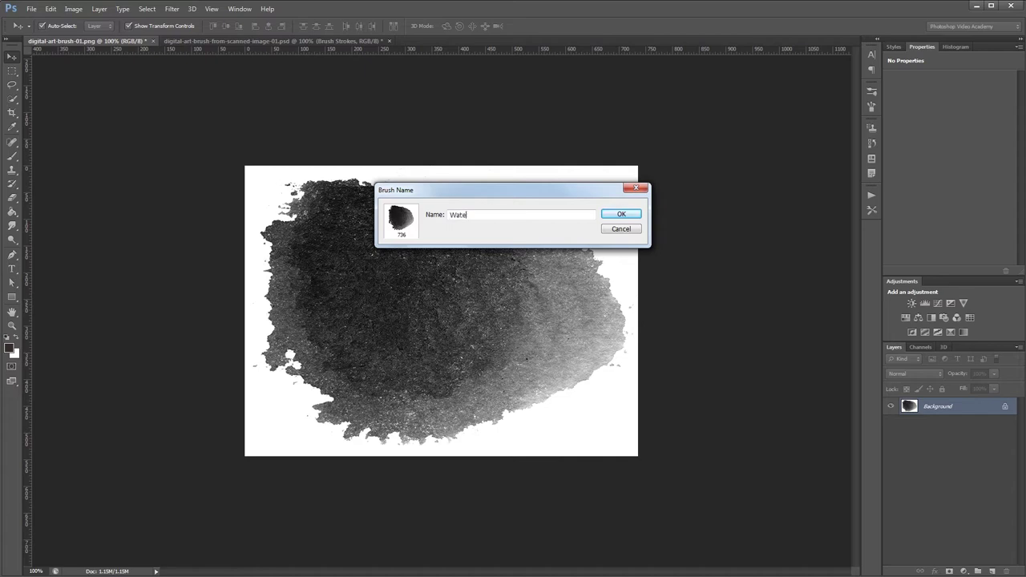
type("rcolor")
key("Return")
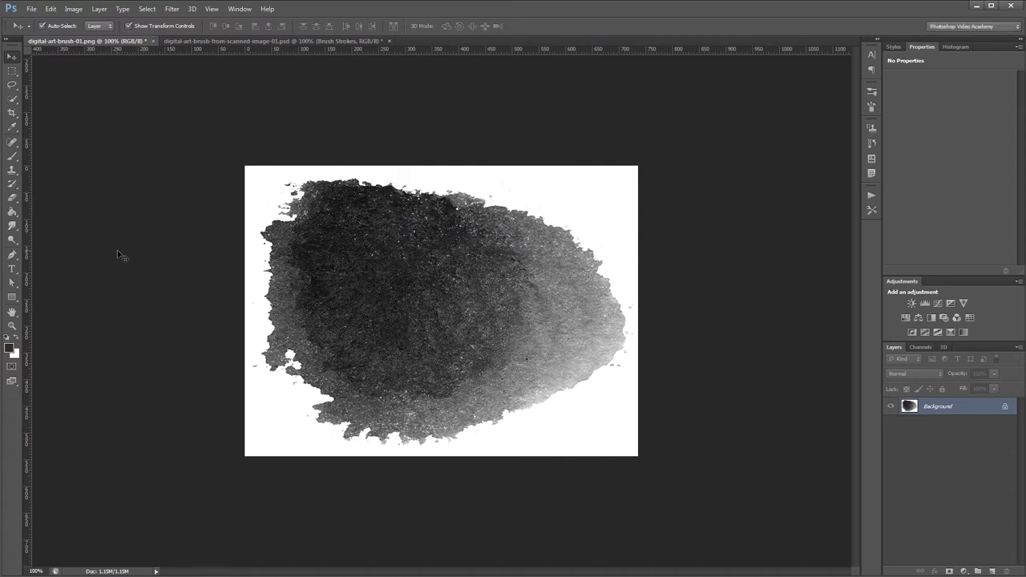
In the paper-textured document, pick the 736 Watercolor brush and shrink it to 100 px
left_click(212, 41)
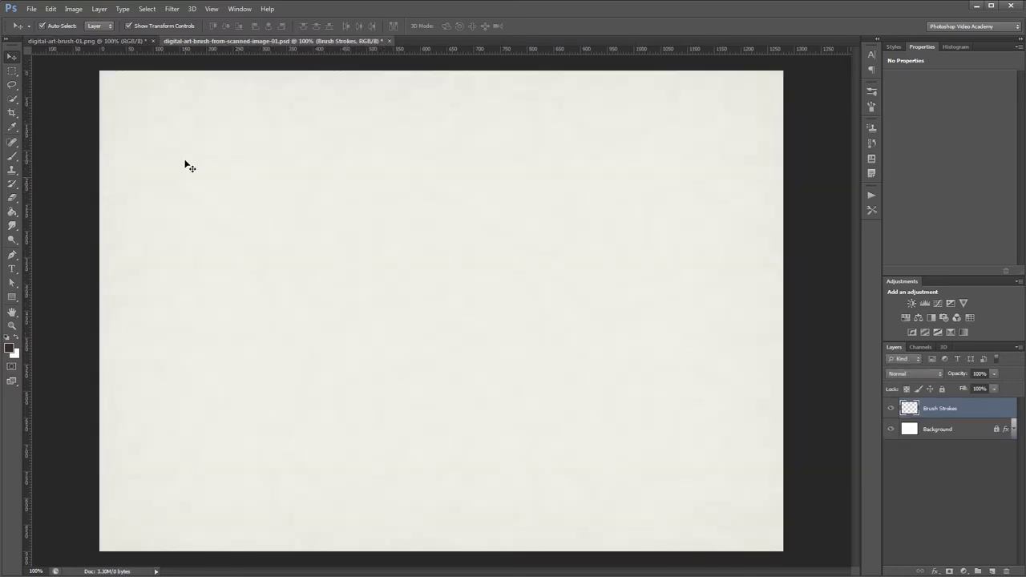
left_click(12, 157)
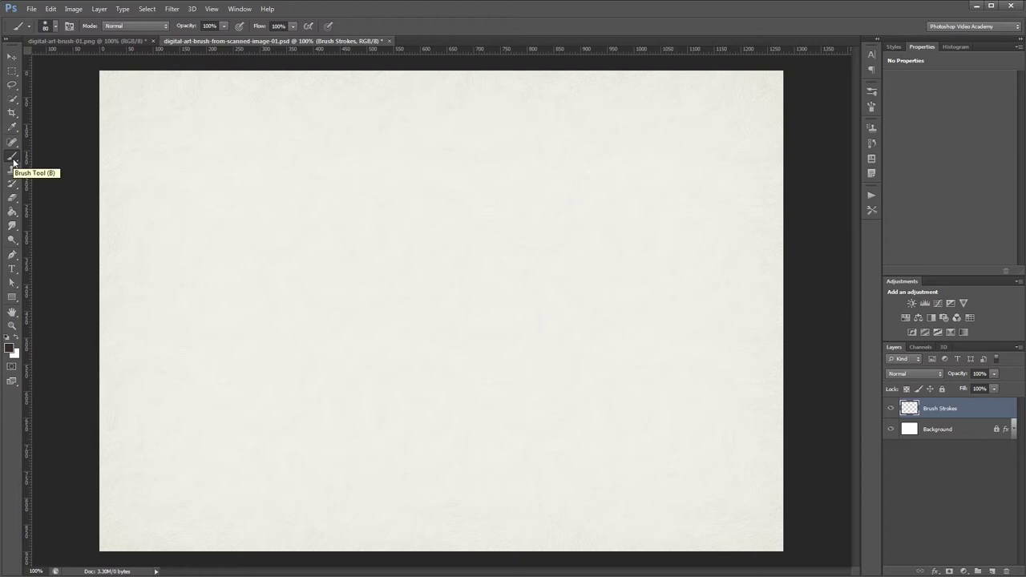
left_click(54, 26)
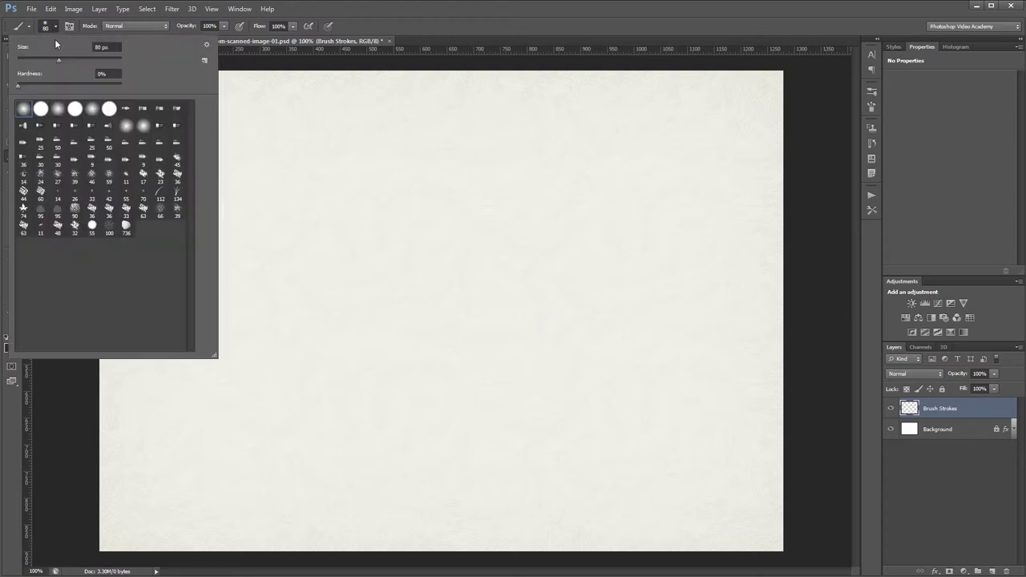
left_click(126, 227)
key("Return")
key("bracketleft")
key("bracketleft")
key("bracketleft")
key("bracketleft")
key("bracketleft")
key("bracketleft")
key("bracketleft")
key("bracketleft")
key("bracketleft")
key("bracketleft")
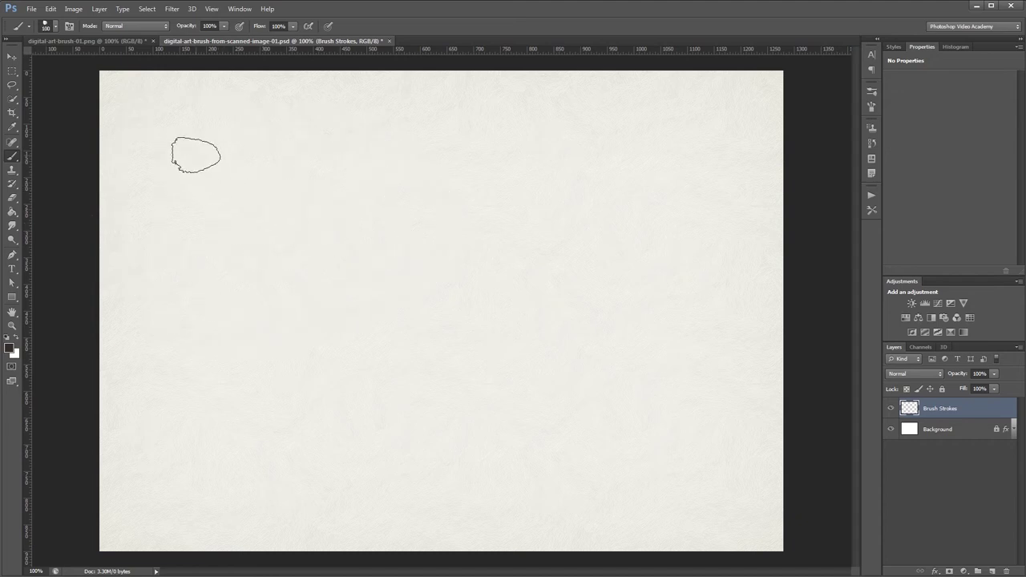
Paint a test dab plus horizontal and vertical test strokes, then revert them
left_click(195, 155)
mouse_move(299, 156)
left_mouse_down()
mouse_move(356, 160)
mouse_move(564, 135)
left_mouse_up()
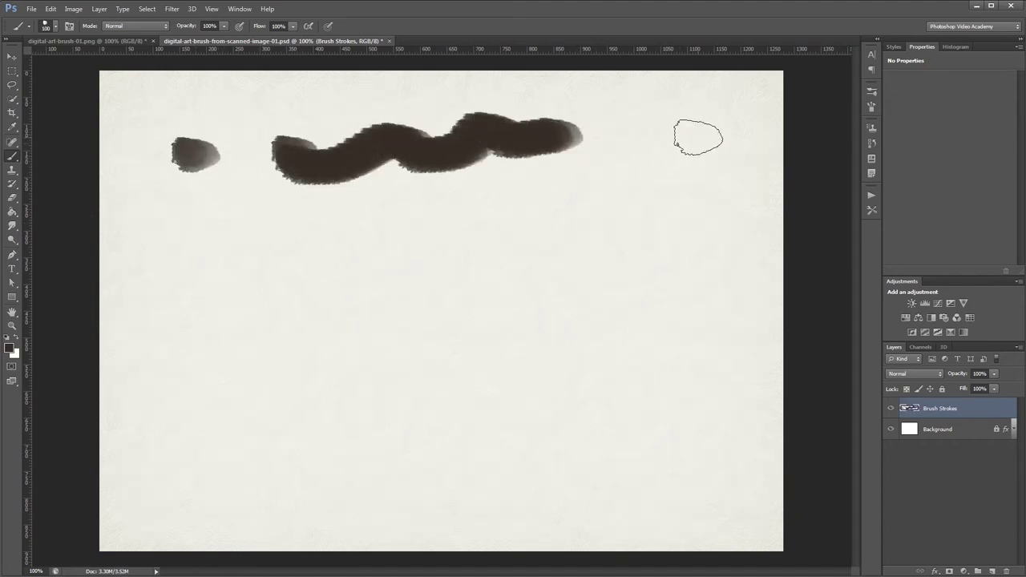
mouse_move(680, 143)
left_mouse_down()
mouse_move(694, 176)
mouse_move(671, 222)
mouse_move(675, 308)
left_mouse_up()
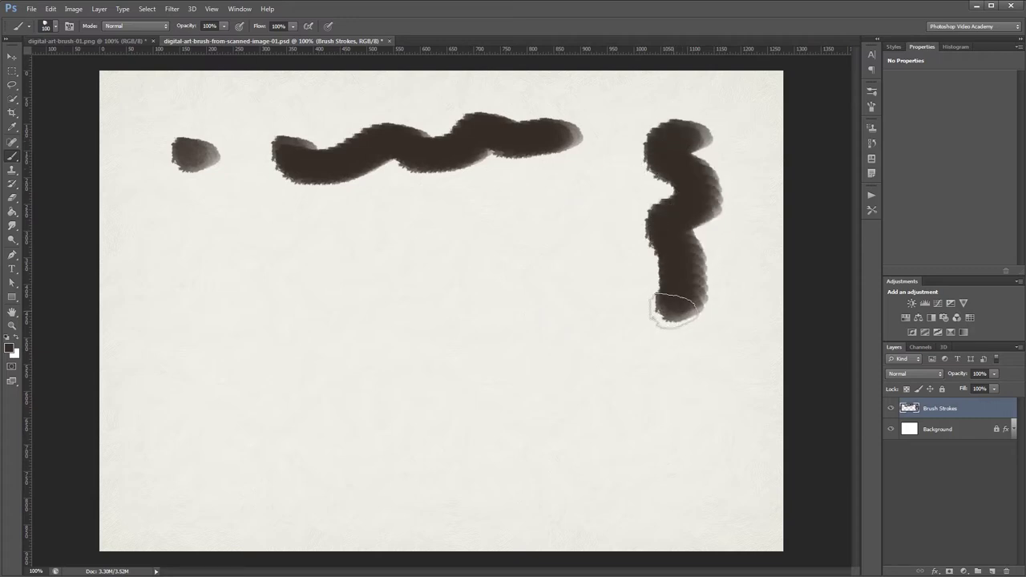
key("F12")
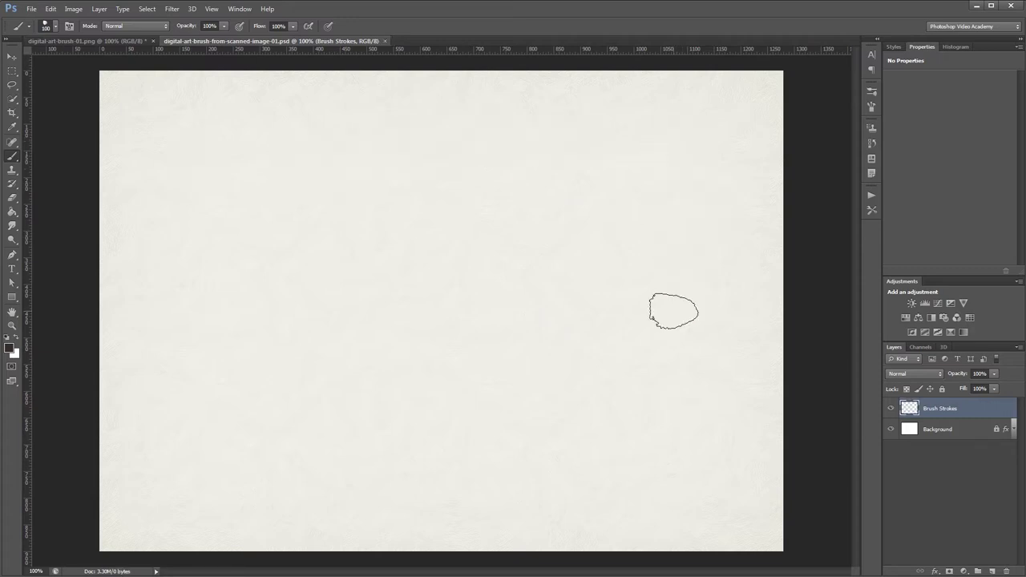
Open the Brush panel, enable Shape Dynamics and paint a test stroke
left_click(872, 106)
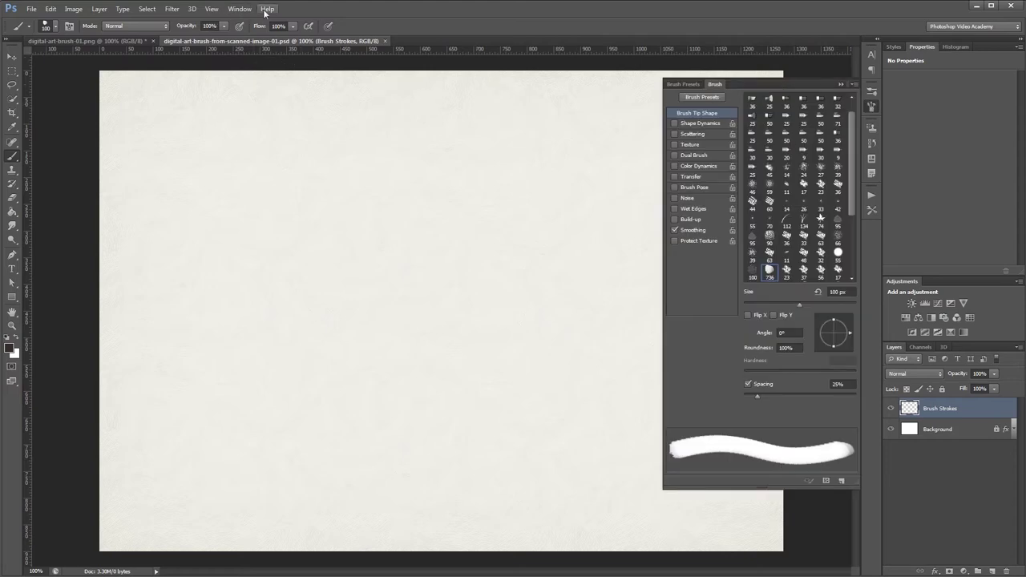
left_click(239, 9)
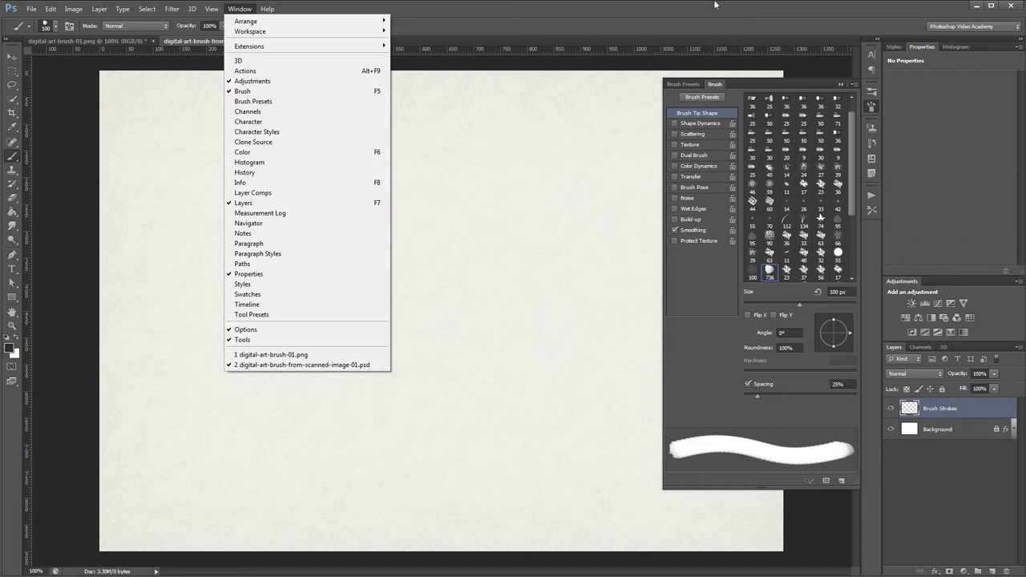
left_click(396, 165)
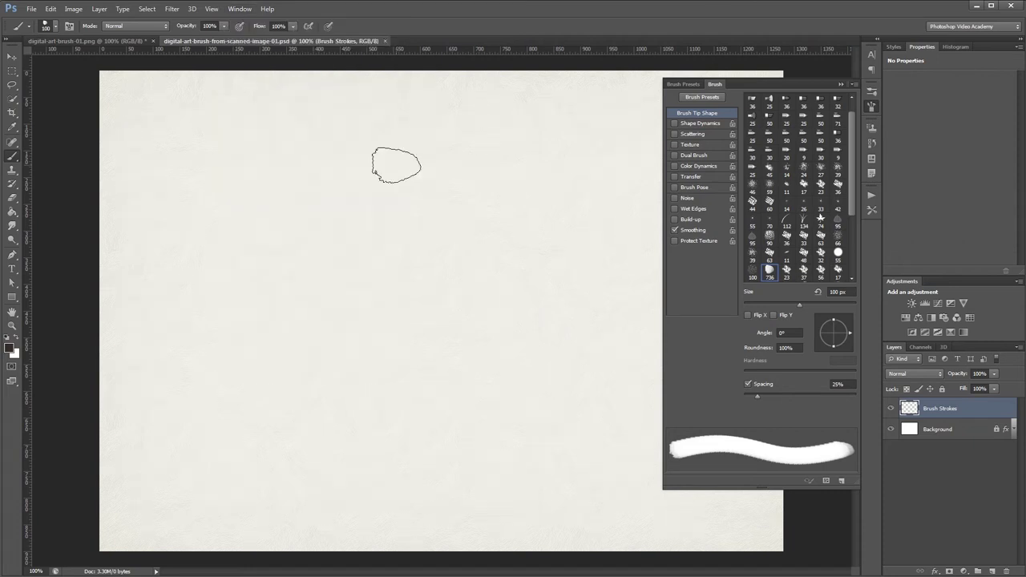
left_click(699, 125)
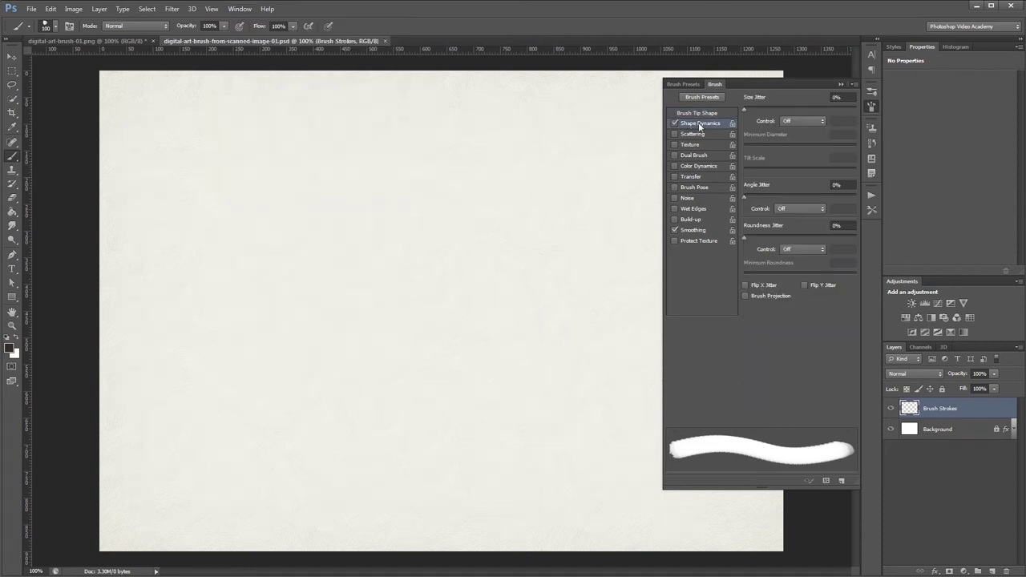
mouse_move(213, 124)
left_mouse_down()
mouse_move(256, 144)
mouse_move(440, 128)
mouse_move(505, 151)
mouse_move(584, 156)
left_mouse_up()
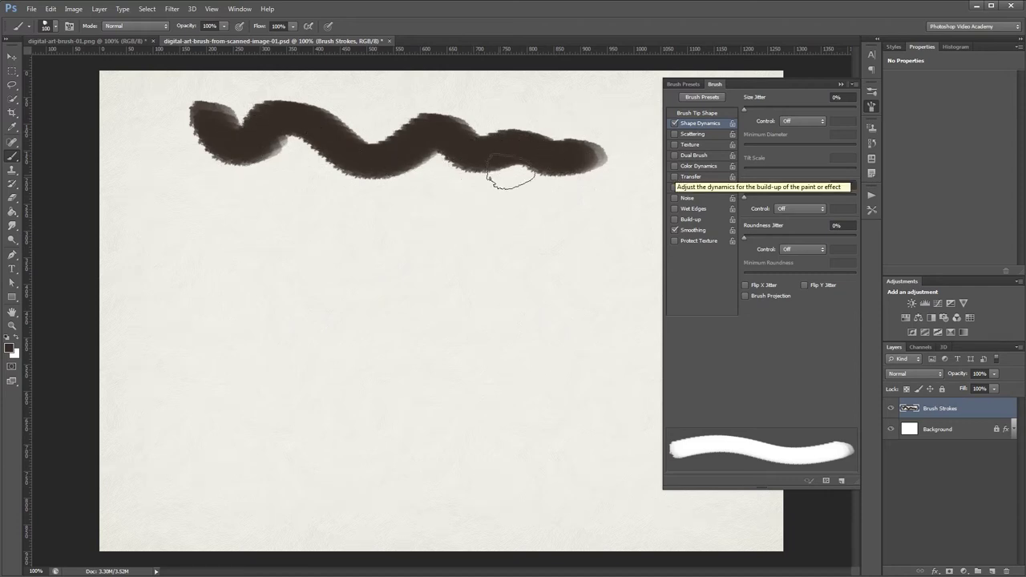
Set size jitter to 25% controlled by pen pressure, testing thin and thick strokes
left_click_drag(745, 109, 771, 114)
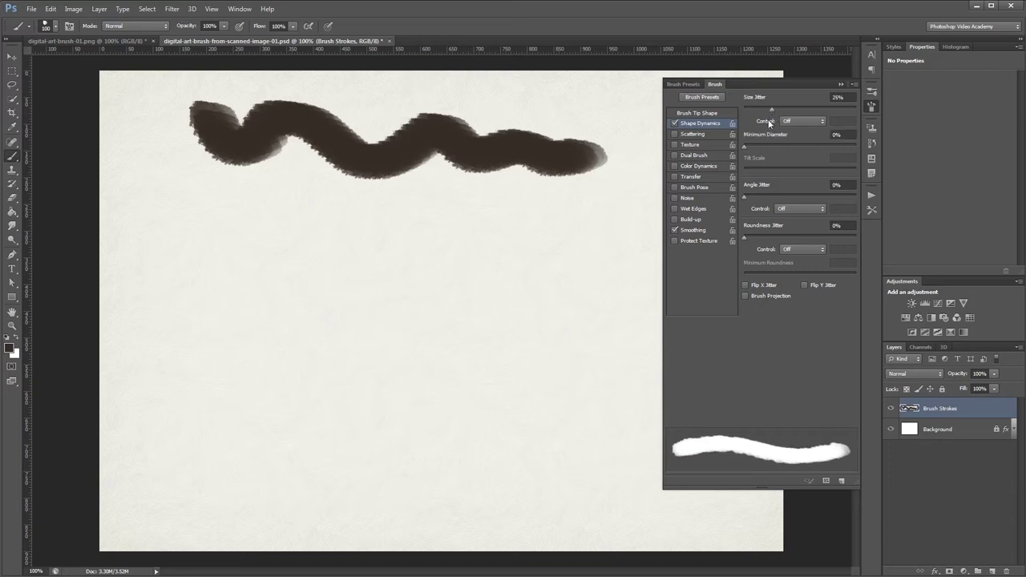
mouse_move(179, 229)
left_mouse_down()
mouse_move(308, 250)
mouse_move(378, 241)
mouse_move(541, 259)
left_mouse_up()
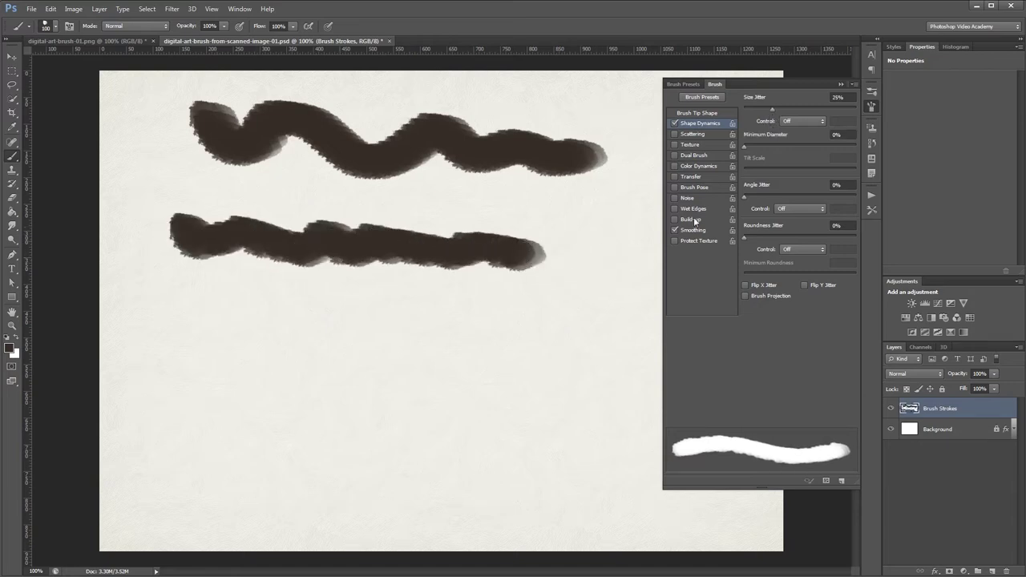
left_click(806, 120)
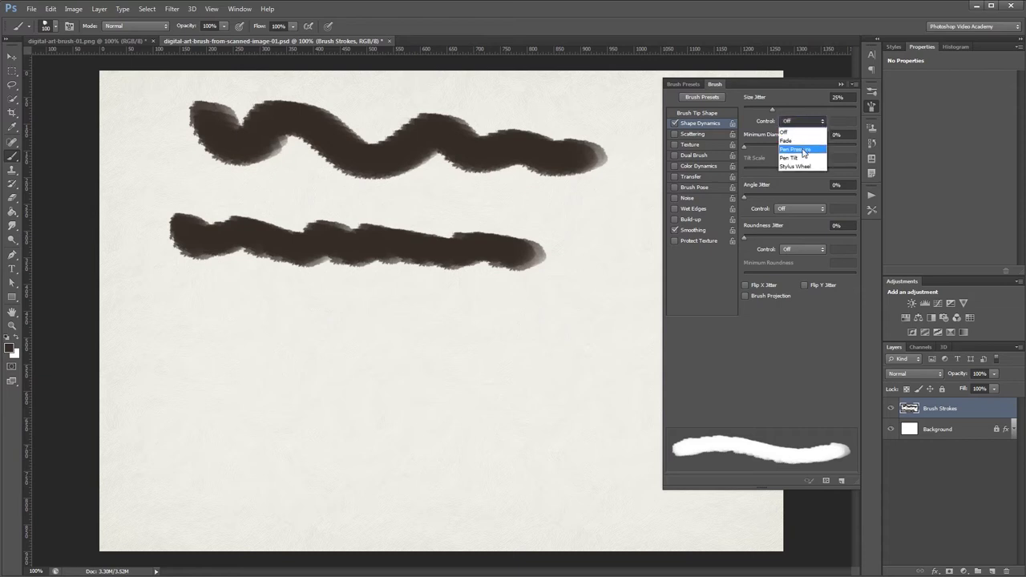
left_click(805, 151)
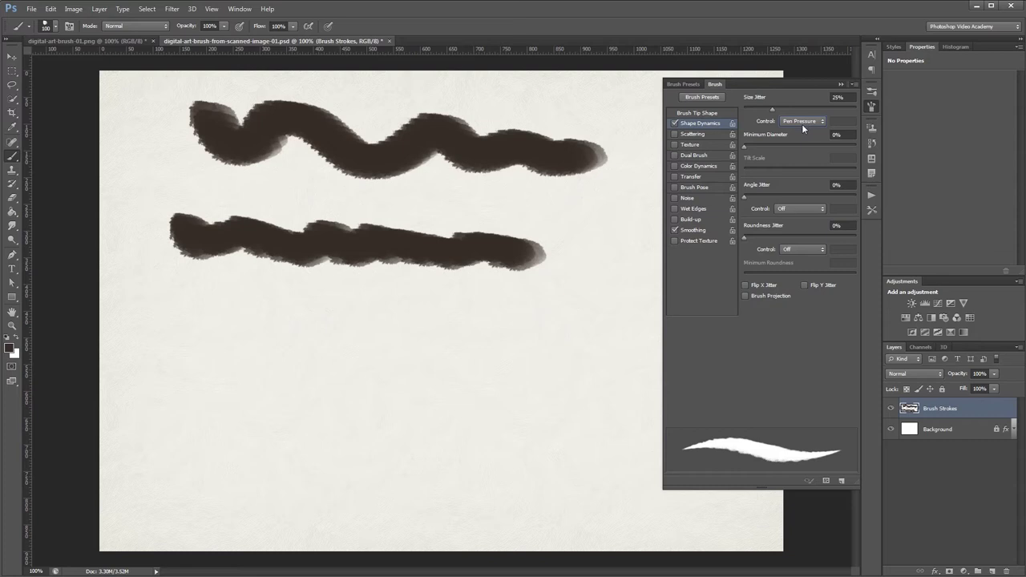
mouse_move(150, 301)
left_mouse_down()
mouse_move(172, 317)
mouse_move(521, 316)
left_mouse_up()
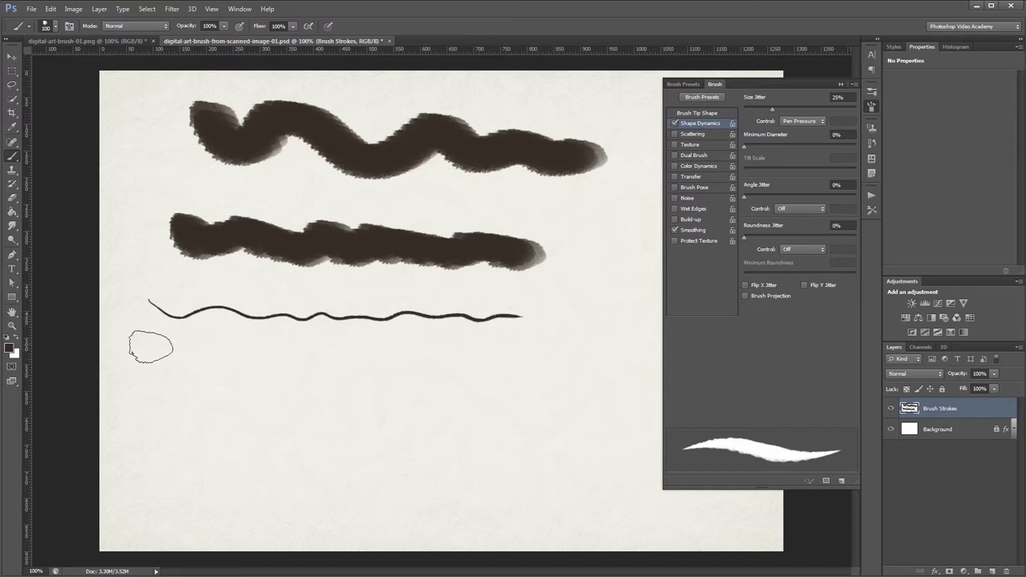
mouse_move(146, 361)
left_mouse_down()
mouse_move(291, 354)
mouse_move(372, 366)
mouse_move(464, 350)
mouse_move(532, 364)
left_mouse_up()
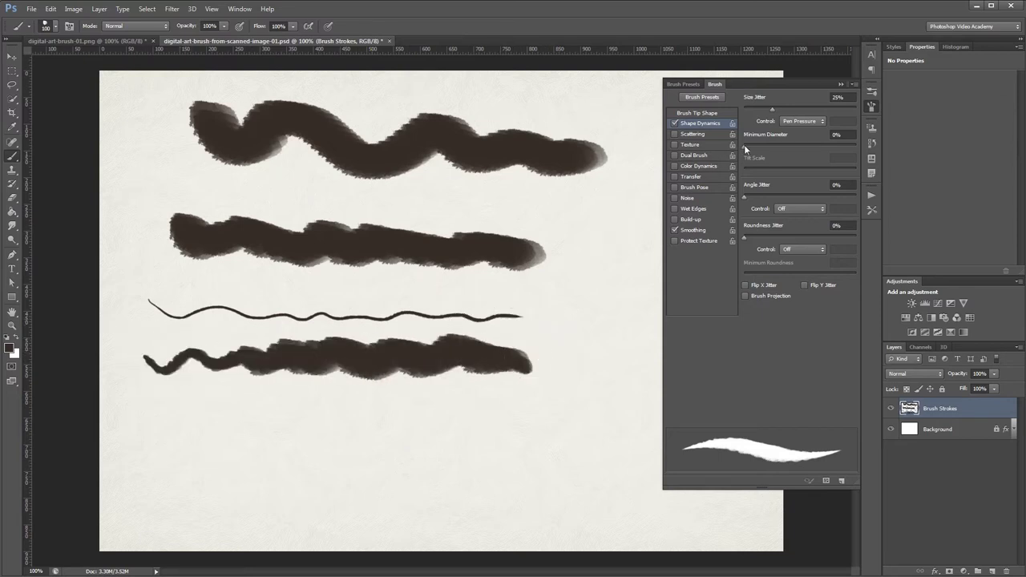
Set minimum diameter 15%, angle jitter 100%, and enable Flip X and Flip Y jitter
left_click_drag(744, 146, 761, 149)
left_click_drag(744, 195, 865, 198)
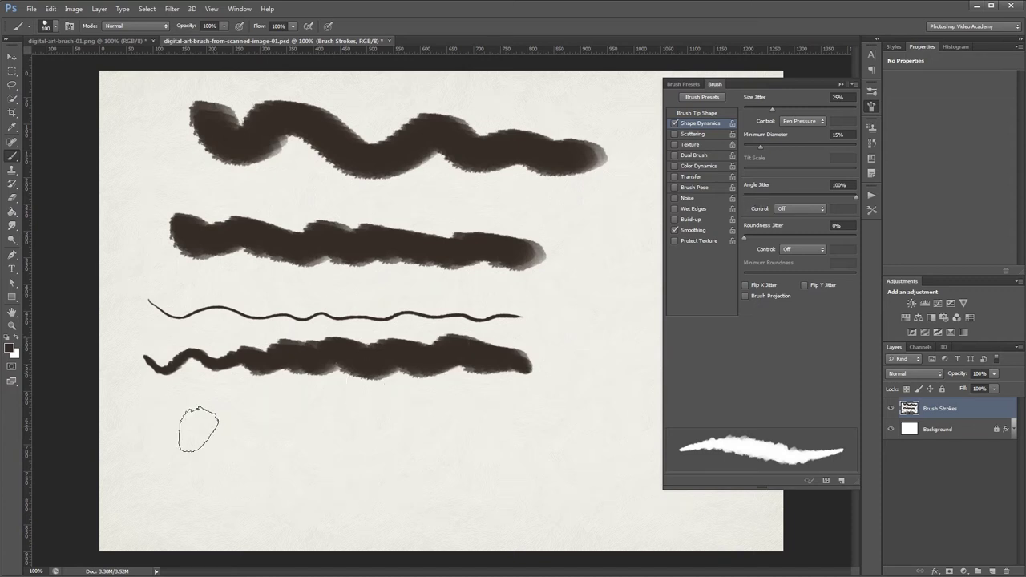
mouse_move(143, 420)
left_mouse_down()
mouse_move(199, 438)
mouse_move(264, 426)
mouse_move(591, 419)
left_mouse_up()
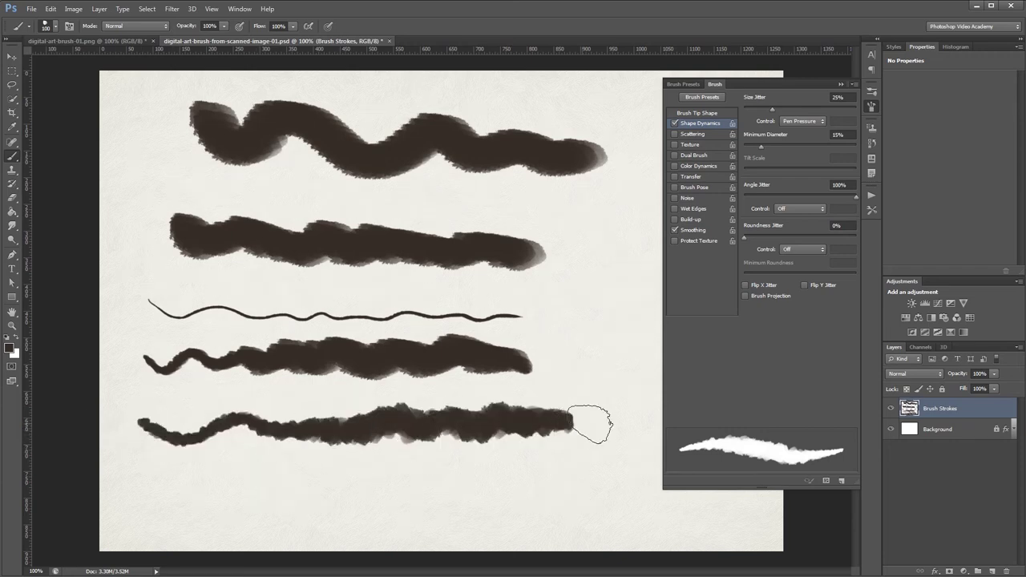
left_click(746, 285)
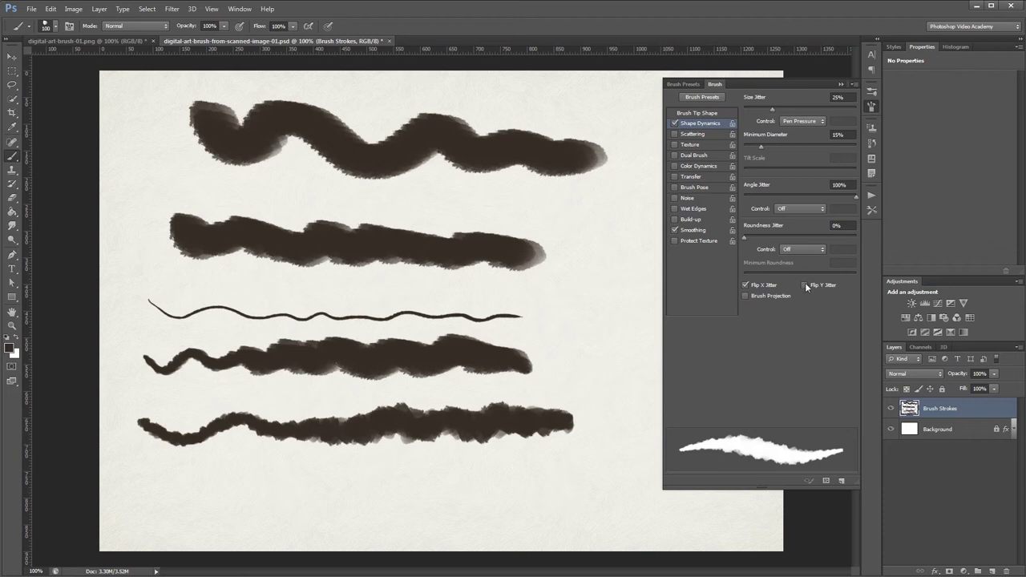
left_click(805, 286)
Clear the Brush Strokes layer and paint a cursive L test
key("ctrl+a")
key("Delete")
key("ctrl+d")
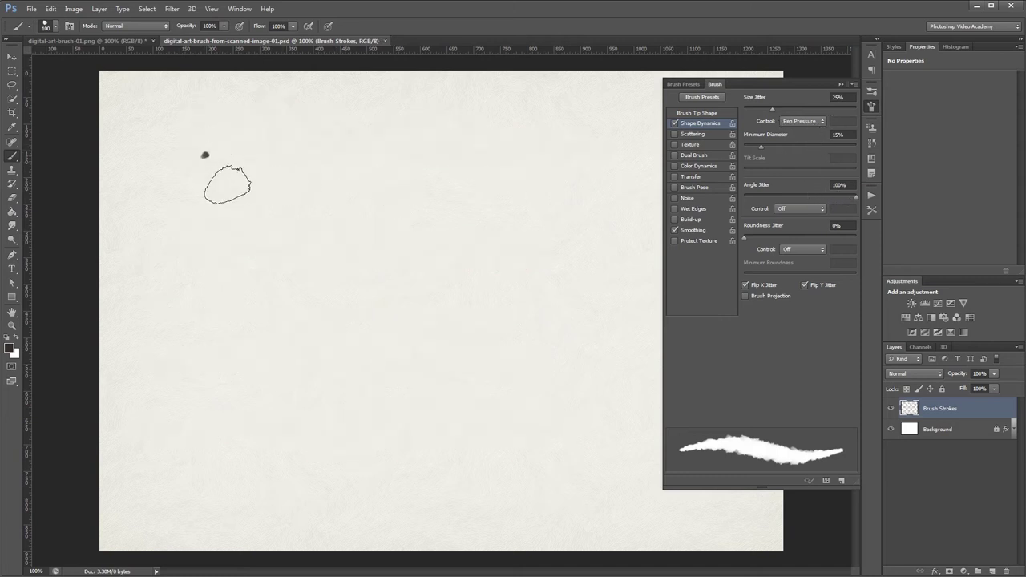
mouse_move(226, 185)
left_mouse_down()
mouse_move(477, 229)
mouse_move(273, 314)
mouse_move(569, 395)
left_mouse_up()
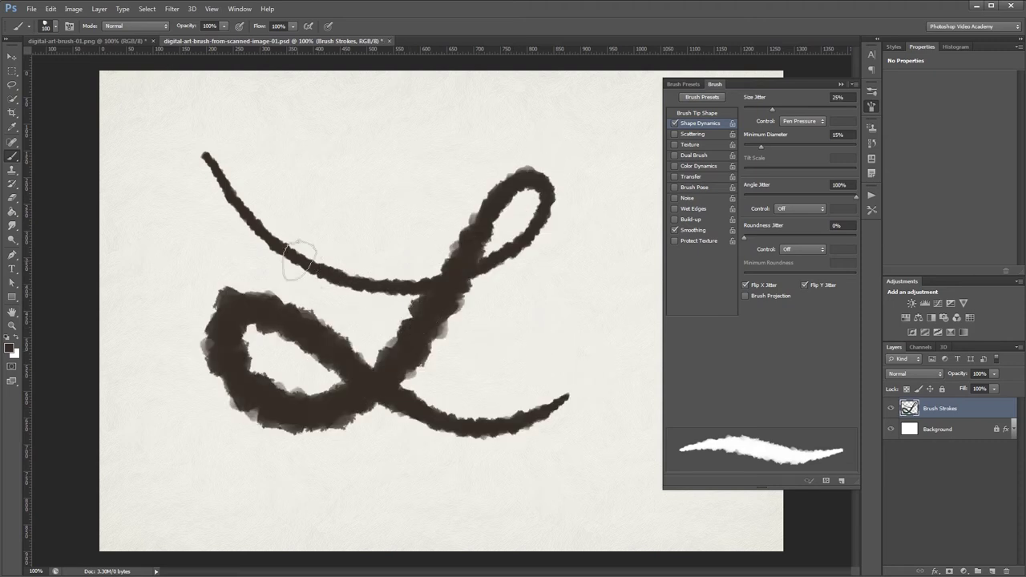
Undo the L, set Brush Tip Shape spacing to 1%, then paint and undo a test L
left_click(716, 111)
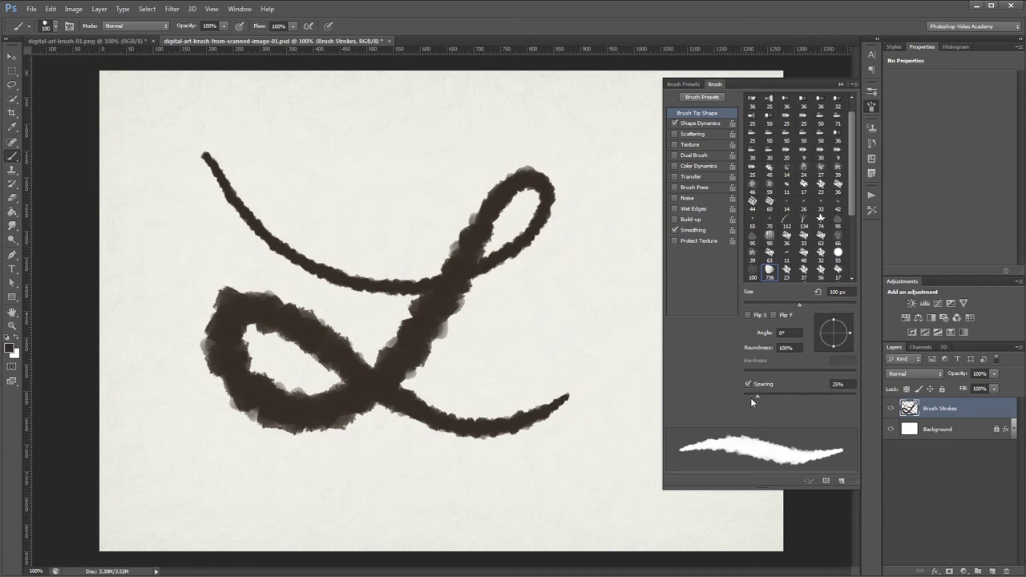
key("ctrl+z")
left_click_drag(756, 396, 743, 398)
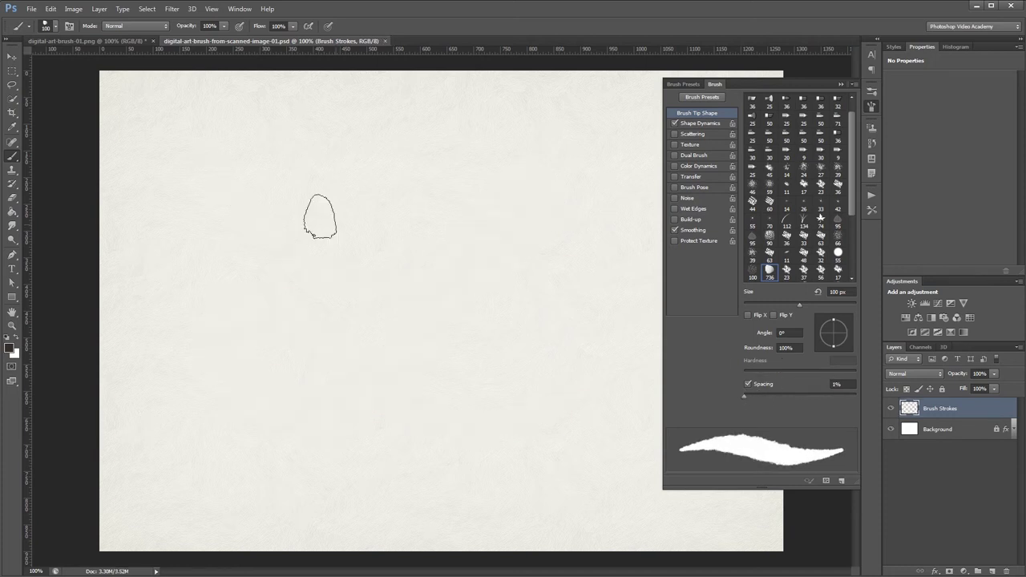
mouse_move(240, 141)
left_mouse_down()
mouse_move(435, 298)
mouse_move(413, 354)
left_mouse_up()
mouse_move(320, 437)
left_mouse_down()
mouse_move(352, 353)
mouse_move(578, 435)
mouse_move(603, 413)
left_mouse_up()
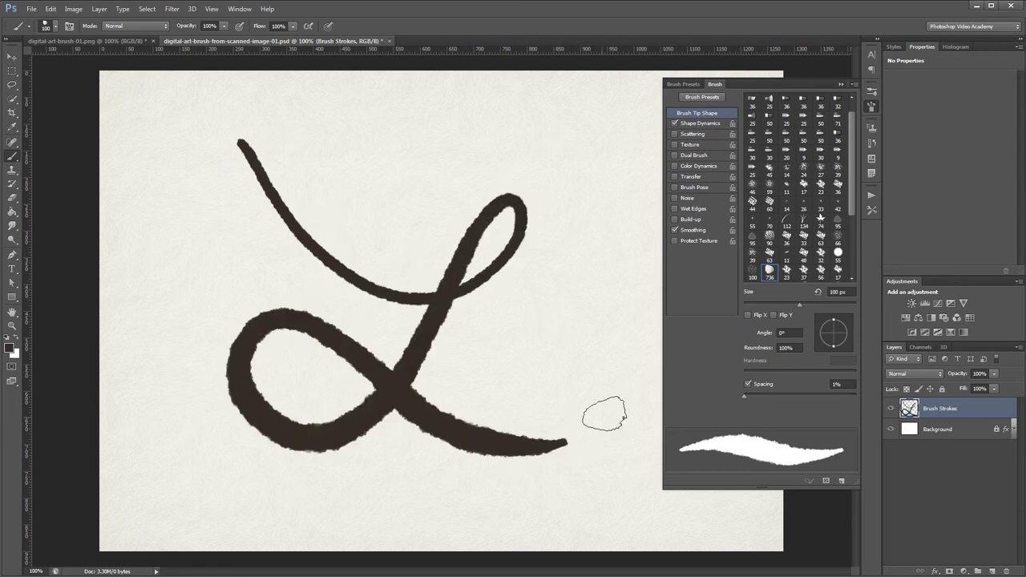
key("ctrl+z")
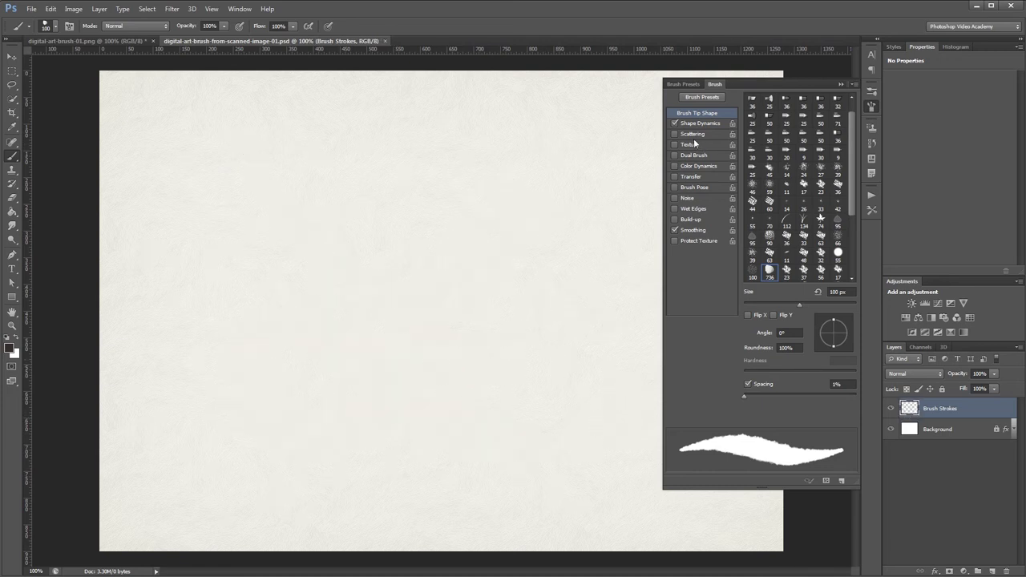
Enable brush Texture with depth 8%, then paint and undo a textured test stroke
left_click(693, 145)
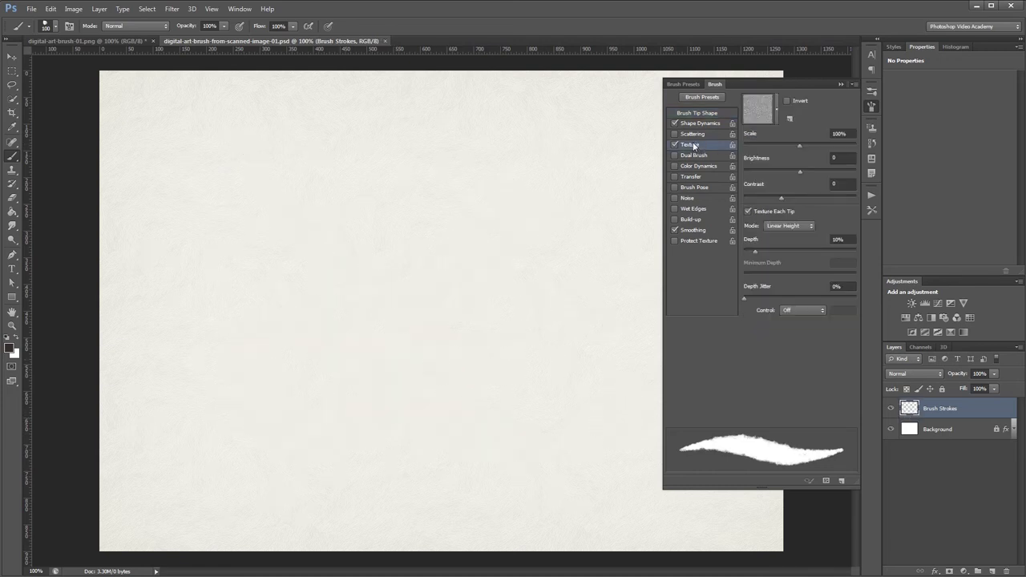
left_click(776, 108)
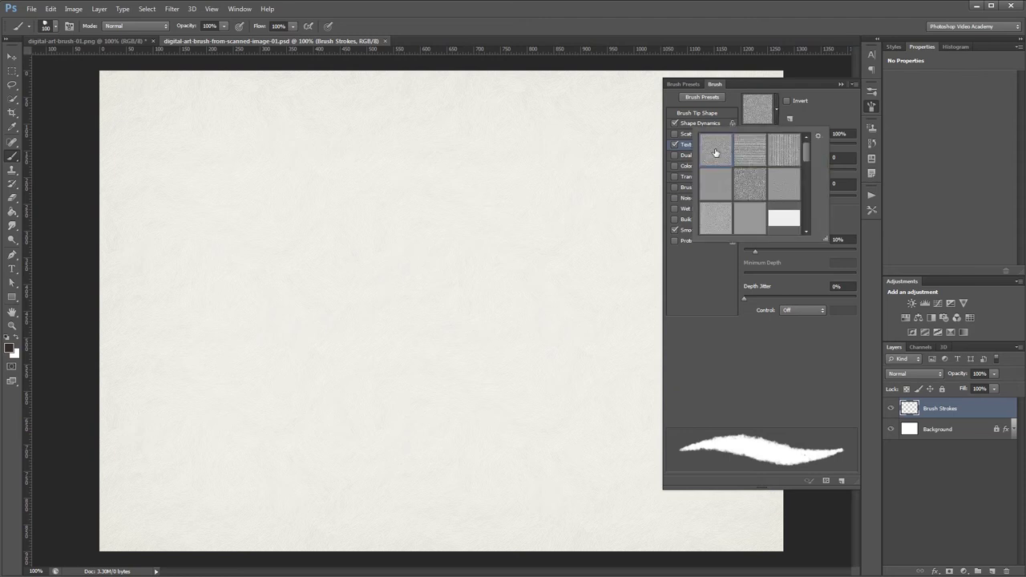
left_click(819, 137)
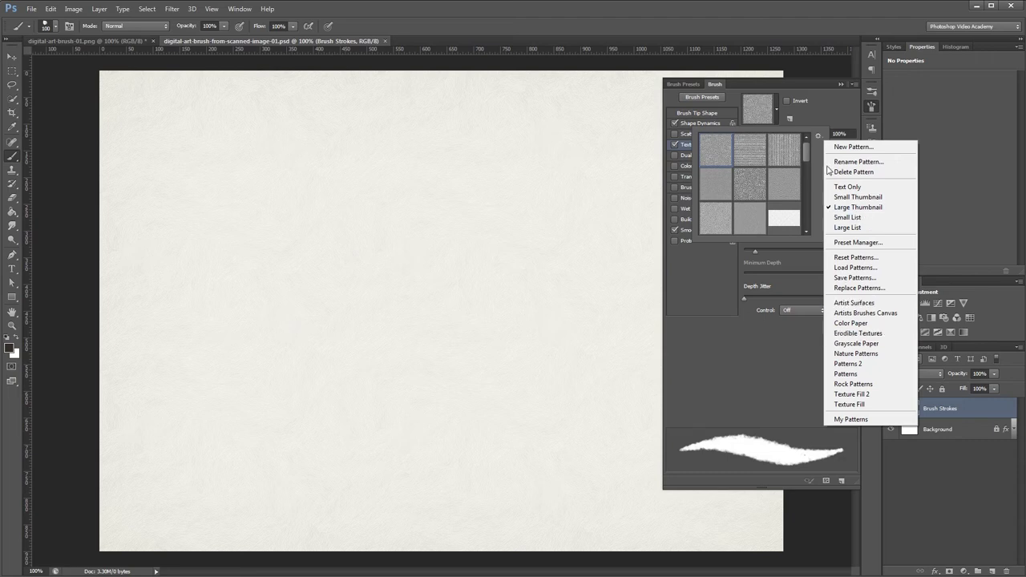
left_click(818, 122)
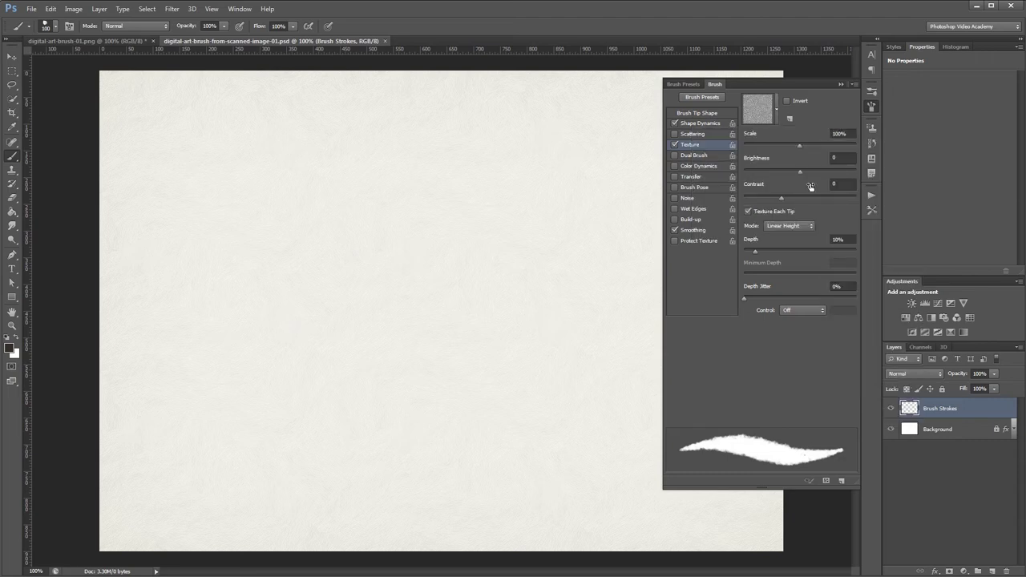
mouse_move(755, 252)
left_mouse_down()
mouse_move(777, 255)
mouse_move(754, 254)
left_mouse_up()
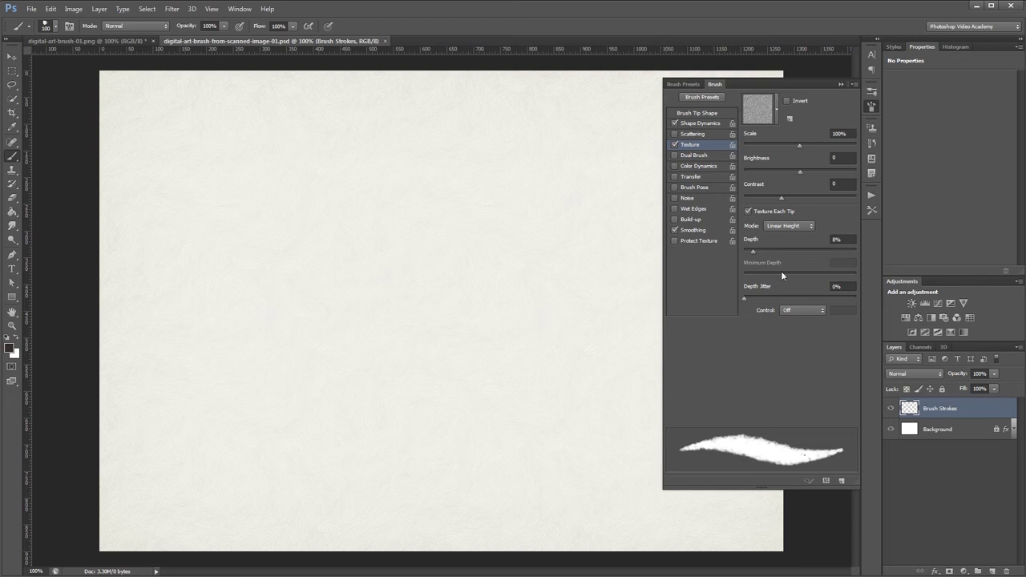
mouse_move(237, 152)
left_mouse_down()
mouse_move(402, 250)
mouse_move(374, 298)
mouse_move(284, 296)
mouse_move(561, 350)
left_mouse_up()
key("ctrl+z")
Enable Transfer with pen-pressure flow, test and undo a cursive L, then show Brush Presets
left_click(694, 176)
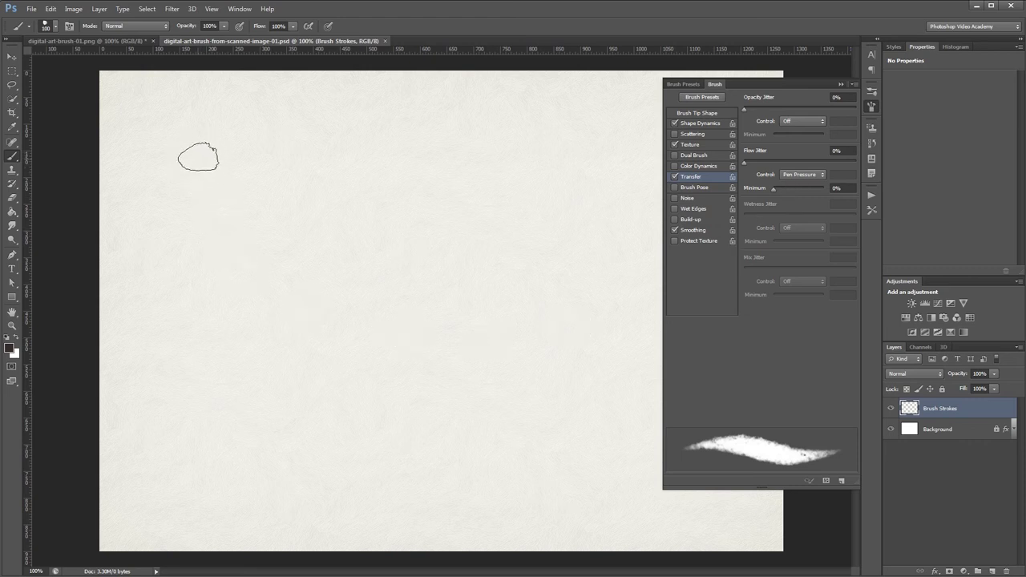
mouse_move(213, 160)
left_mouse_down()
mouse_move(232, 190)
mouse_move(442, 311)
mouse_move(507, 234)
mouse_move(226, 444)
mouse_move(284, 363)
mouse_move(530, 439)
left_mouse_up()
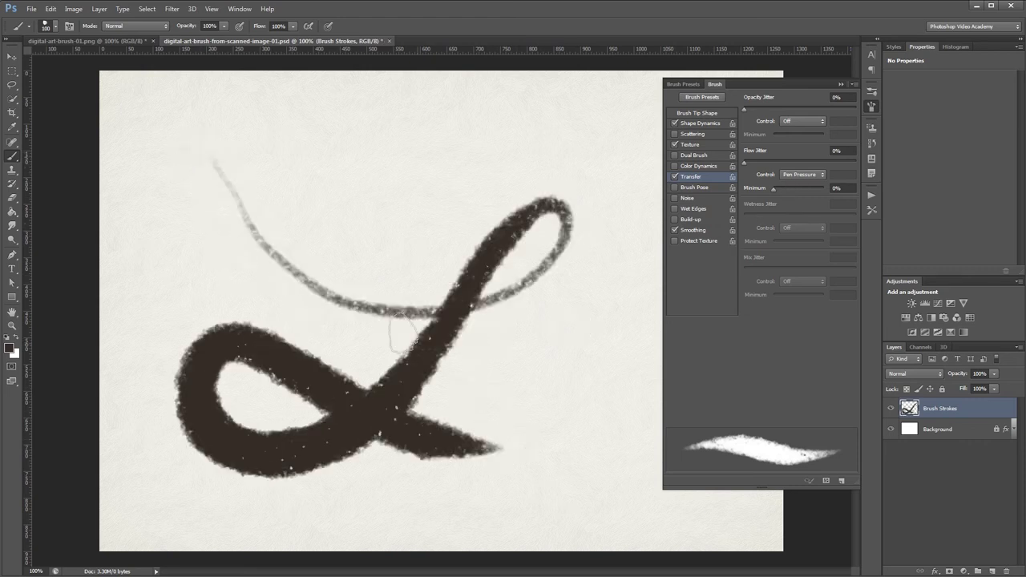
key("ctrl+z")
key("ctrl+z")
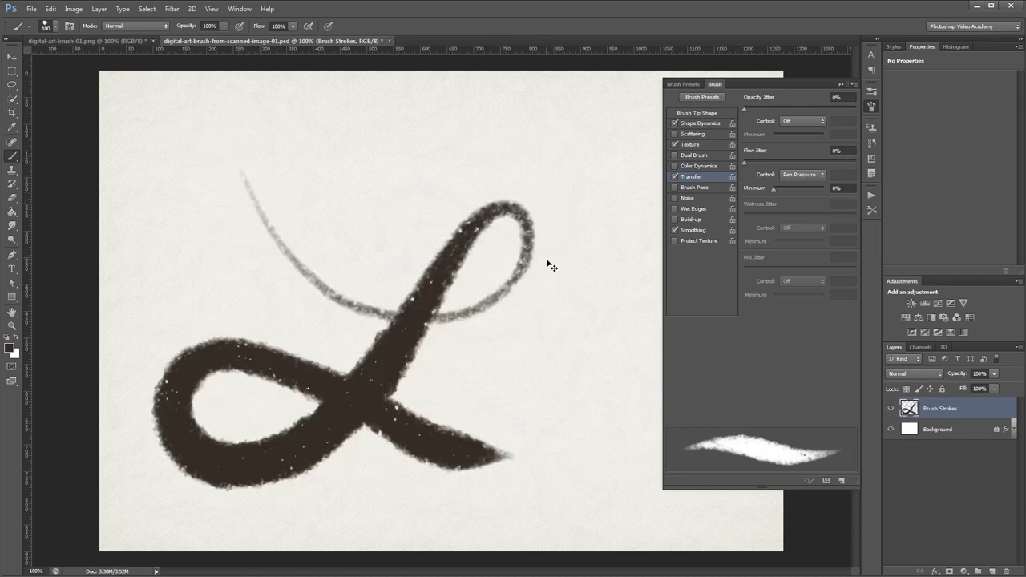
key("ctrl+z")
left_click(689, 85)
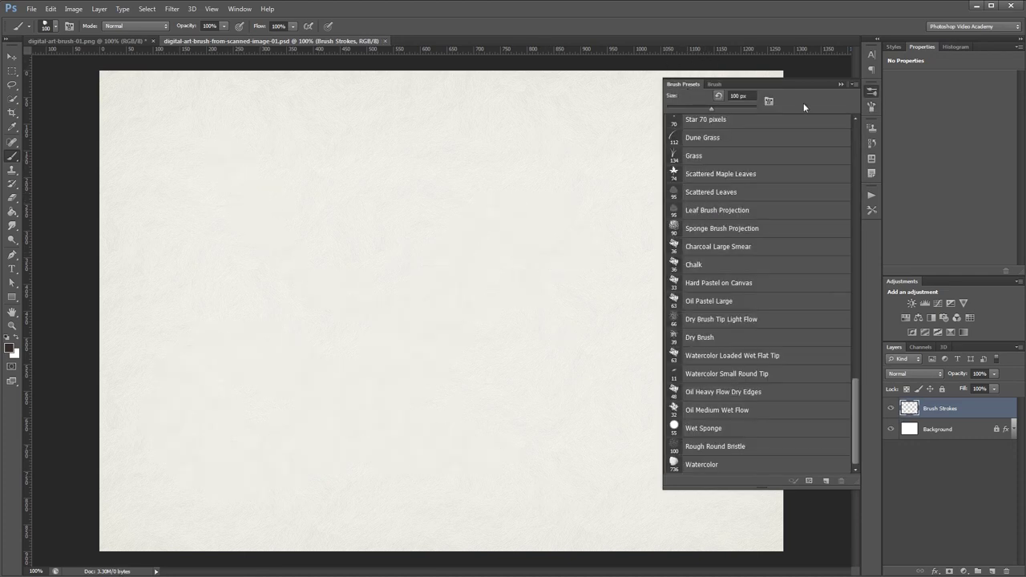
Save the brush as preset 'Watercolor 1', then test and undo a stroke with original Watercolor
left_click(827, 481)
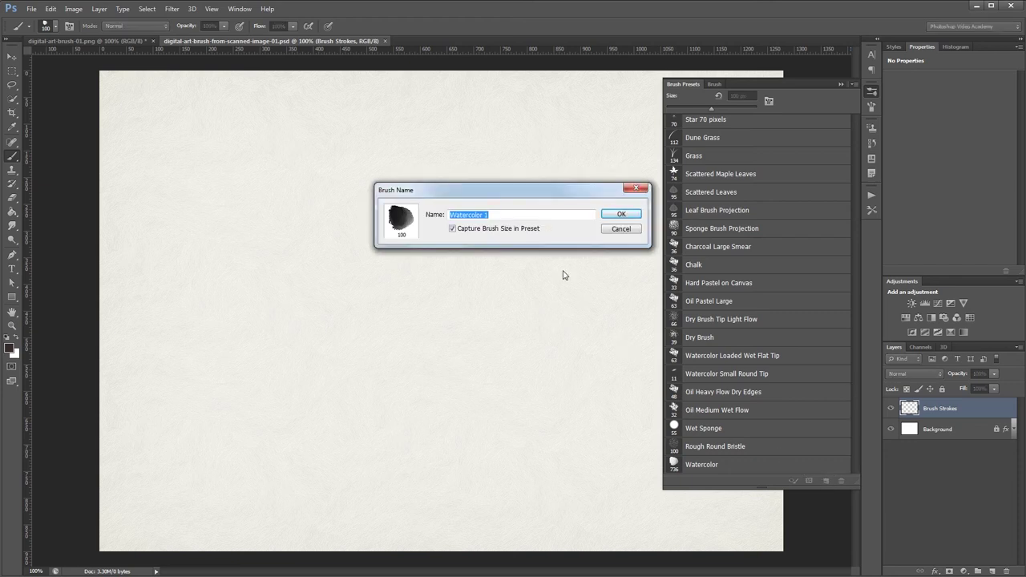
left_click(622, 214)
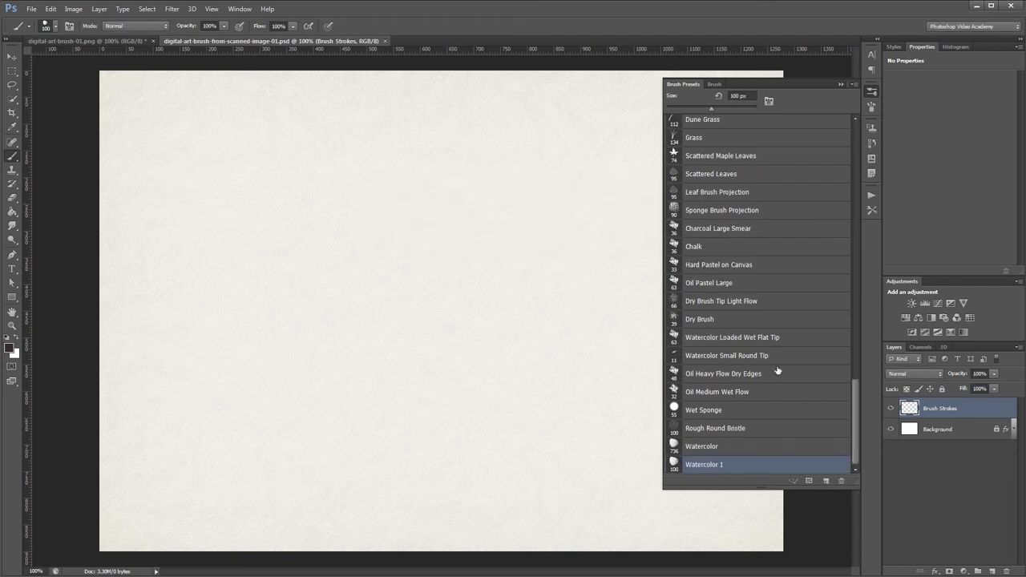
left_click(705, 446)
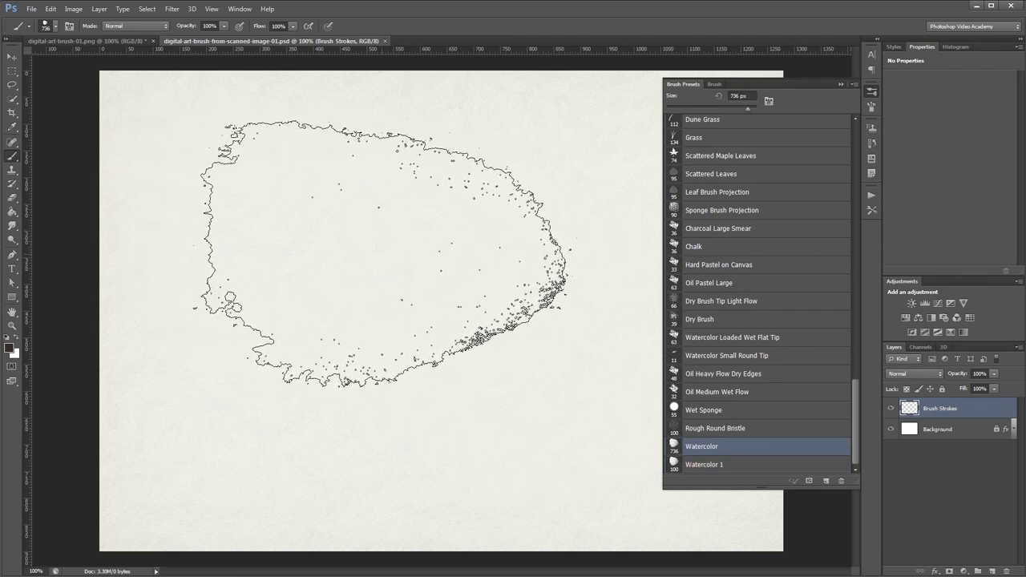
mouse_move(417, 268)
left_mouse_down()
mouse_move(413, 353)
mouse_move(377, 273)
mouse_move(401, 245)
mouse_move(505, 325)
mouse_move(421, 326)
mouse_move(377, 286)
mouse_move(493, 289)
mouse_move(465, 336)
left_mouse_up()
key("ctrl+z")
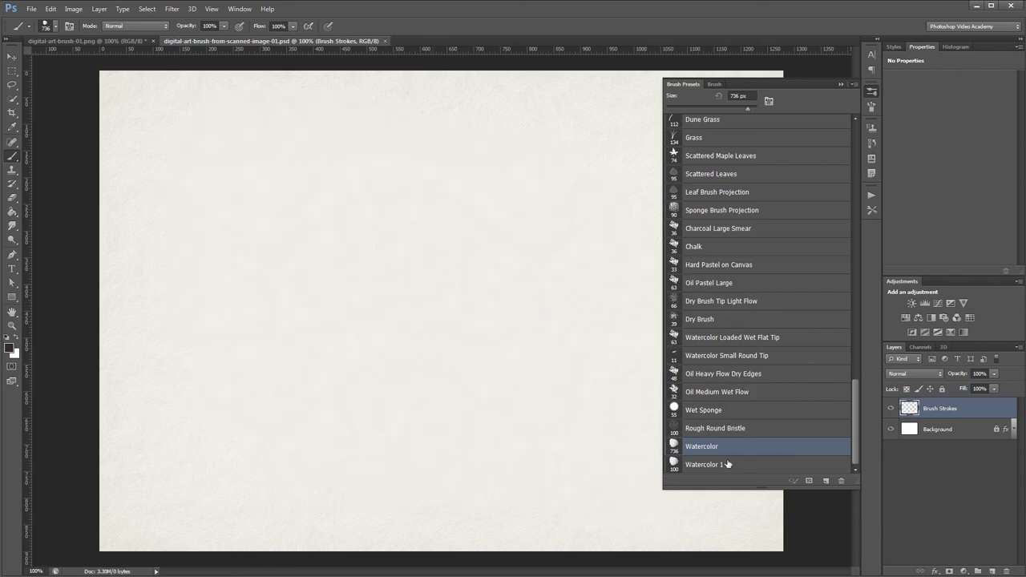
Select the 100 px Watercolor 1 preset and paint a cursive L, redoing the first attempt
left_click(733, 466)
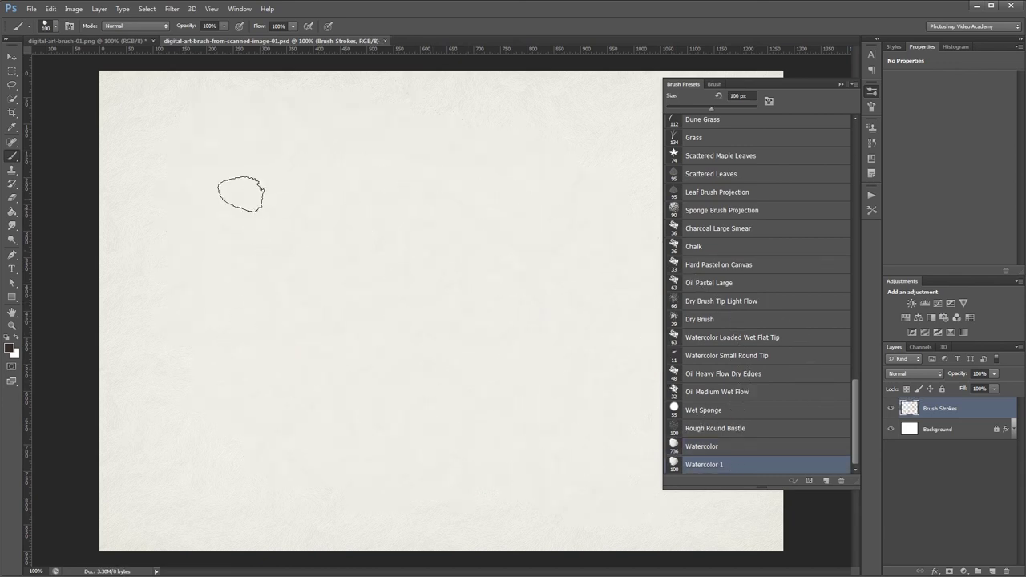
mouse_move(230, 171)
left_mouse_down()
mouse_move(367, 284)
mouse_move(526, 209)
mouse_move(326, 459)
mouse_move(266, 343)
mouse_move(529, 457)
left_mouse_up()
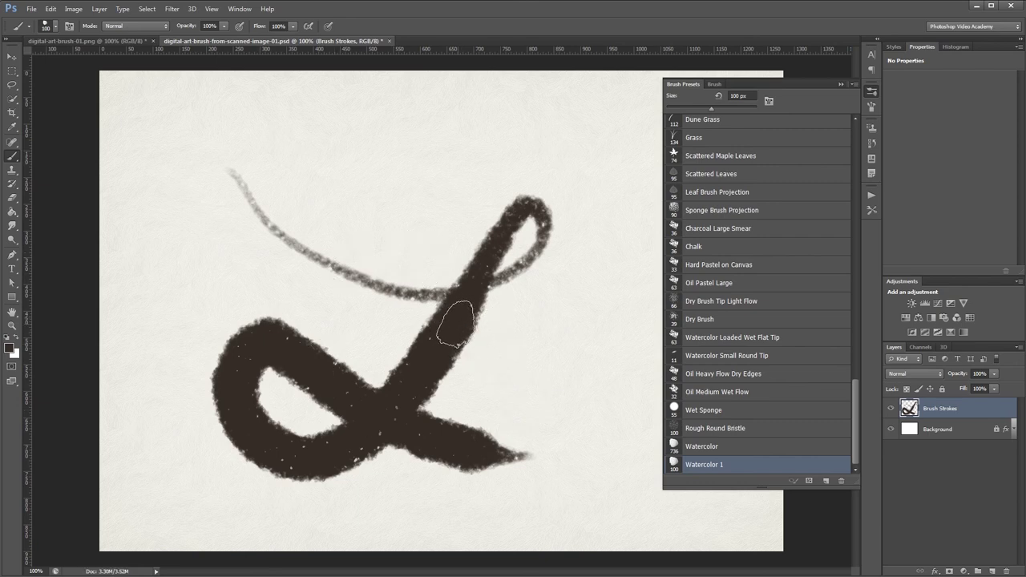
key("ctrl+z")
mouse_move(235, 178)
left_mouse_down()
mouse_move(308, 268)
mouse_move(519, 220)
mouse_move(295, 468)
mouse_move(314, 357)
mouse_move(600, 461)
left_mouse_up()
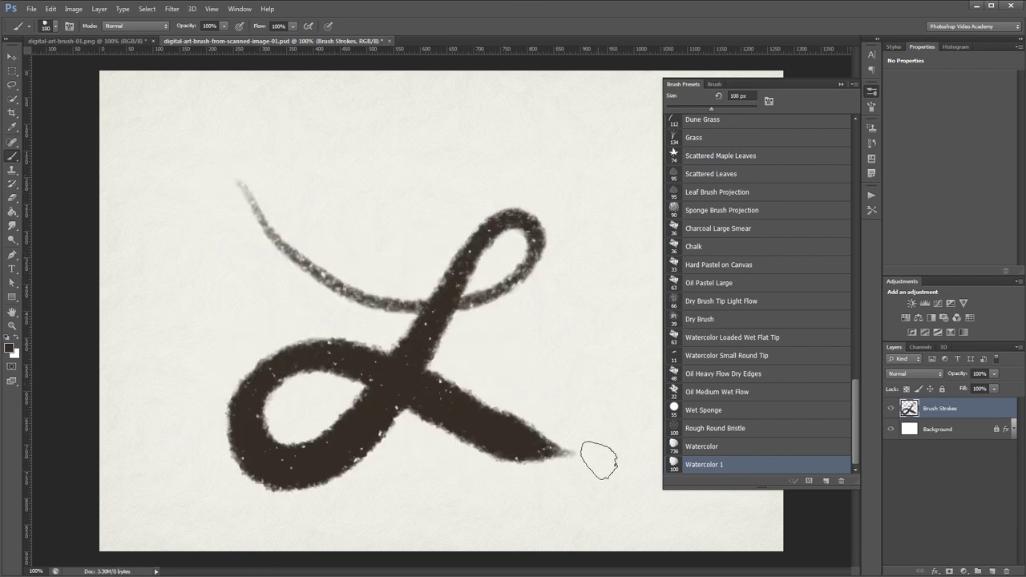